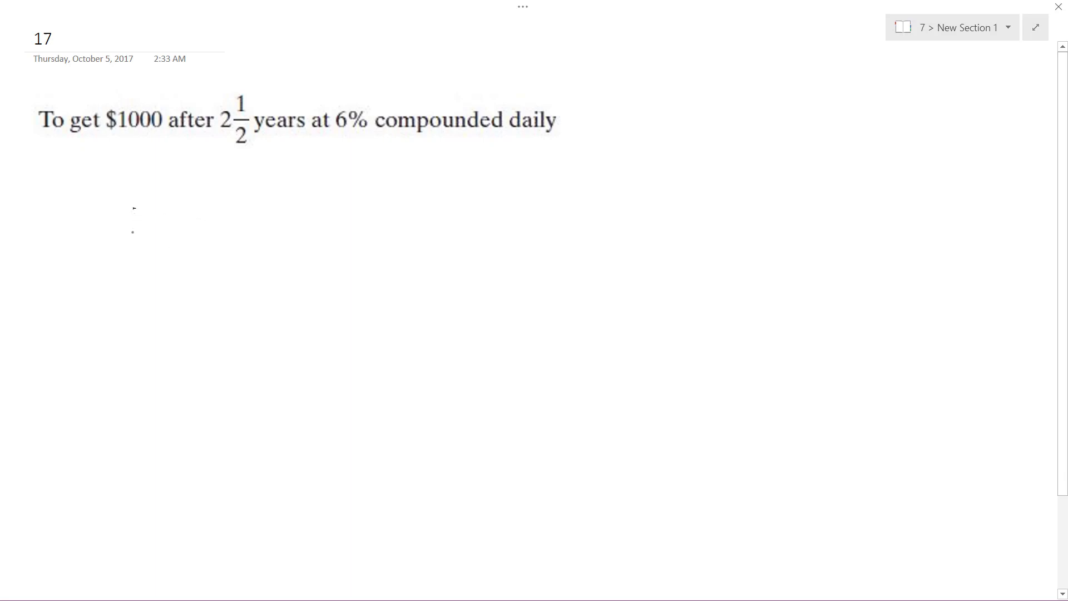
Handwrite the formula A = P(1 + r/n)^rt below the printed problem.
{"action": "mouse_move", "coordinate": [132, 247]}
{"action": "left_mouse_down"}
{"action": "mouse_move", "coordinate": [147, 248]}
{"action": "mouse_move", "coordinate": [162, 223]}
{"action": "mouse_move", "coordinate": [205, 236]}
{"action": "left_mouse_up"}
{"action": "mouse_move", "coordinate": [174, 227]}
{"action": "left_mouse_down"}
{"action": "mouse_move", "coordinate": [204, 228]}
{"action": "mouse_move", "coordinate": [243, 249]}
{"action": "left_mouse_up"}
{"action": "left_click_drag", "start_coordinate": [240, 205], "coordinate": [242, 230]}
{"action": "mouse_move", "coordinate": [293, 195]}
{"action": "left_mouse_down"}
{"action": "mouse_move", "coordinate": [291, 254]}
{"action": "mouse_move", "coordinate": [307, 254]}
{"action": "left_mouse_up"}
{"action": "left_click_drag", "start_coordinate": [334, 209], "coordinate": [334, 241]}
{"action": "mouse_move", "coordinate": [322, 231]}
{"action": "left_mouse_down"}
{"action": "mouse_move", "coordinate": [389, 203]}
{"action": "mouse_move", "coordinate": [398, 226]}
{"action": "mouse_move", "coordinate": [382, 254]}
{"action": "left_mouse_up"}
{"action": "mouse_move", "coordinate": [406, 177]}
{"action": "left_mouse_down"}
{"action": "mouse_move", "coordinate": [395, 254]}
{"action": "mouse_move", "coordinate": [429, 173]}
{"action": "mouse_move", "coordinate": [456, 190]}
{"action": "mouse_move", "coordinate": [476, 173]}
{"action": "left_mouse_up"}
{"action": "left_click", "coordinate": [432, 174]}
Start a new line reading P = (1 + .06/365) beneath the formula.
{"action": "left_click_drag", "start_coordinate": [111, 341], "coordinate": [112, 392]}
{"action": "mouse_move", "coordinate": [108, 342]}
{"action": "left_mouse_down"}
{"action": "mouse_move", "coordinate": [112, 369]}
{"action": "mouse_move", "coordinate": [171, 382]}
{"action": "mouse_move", "coordinate": [174, 373]}
{"action": "left_mouse_up"}
{"action": "left_click_drag", "start_coordinate": [213, 314], "coordinate": [220, 420]}
{"action": "left_click_drag", "start_coordinate": [226, 347], "coordinate": [227, 404]}
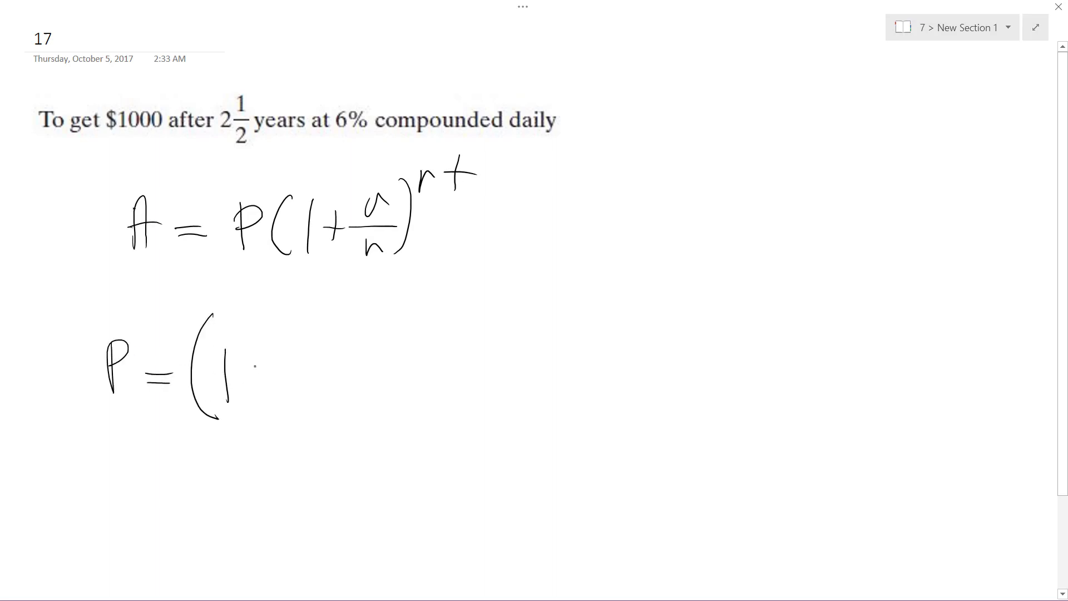
{"action": "left_click_drag", "start_coordinate": [255, 364], "coordinate": [255, 390]}
{"action": "left_click_drag", "start_coordinate": [246, 378], "coordinate": [269, 375]}
{"action": "left_click_drag", "start_coordinate": [291, 338], "coordinate": [295, 342]}
{"action": "mouse_move", "coordinate": [303, 343]}
{"action": "left_mouse_down"}
{"action": "mouse_move", "coordinate": [314, 333]}
{"action": "mouse_move", "coordinate": [306, 341]}
{"action": "left_mouse_up"}
{"action": "mouse_move", "coordinate": [338, 316]}
{"action": "left_mouse_down"}
{"action": "mouse_move", "coordinate": [321, 341]}
{"action": "mouse_move", "coordinate": [336, 358]}
{"action": "left_mouse_up"}
{"action": "mouse_move", "coordinate": [280, 378]}
{"action": "left_mouse_down"}
{"action": "mouse_move", "coordinate": [294, 386]}
{"action": "mouse_move", "coordinate": [281, 403]}
{"action": "left_mouse_up"}
{"action": "mouse_move", "coordinate": [317, 380]}
{"action": "left_mouse_down"}
{"action": "mouse_move", "coordinate": [306, 393]}
{"action": "mouse_move", "coordinate": [349, 409]}
{"action": "left_mouse_up"}
{"action": "left_click_drag", "start_coordinate": [347, 306], "coordinate": [346, 407]}
Ink the exponent 365·2.5 above the closing parenthesis.
{"action": "mouse_move", "coordinate": [380, 296]}
{"action": "left_mouse_down"}
{"action": "mouse_move", "coordinate": [394, 306]}
{"action": "mouse_move", "coordinate": [377, 320]}
{"action": "left_mouse_up"}
{"action": "mouse_move", "coordinate": [411, 294]}
{"action": "left_mouse_down"}
{"action": "mouse_move", "coordinate": [399, 310]}
{"action": "mouse_move", "coordinate": [418, 315]}
{"action": "left_mouse_up"}
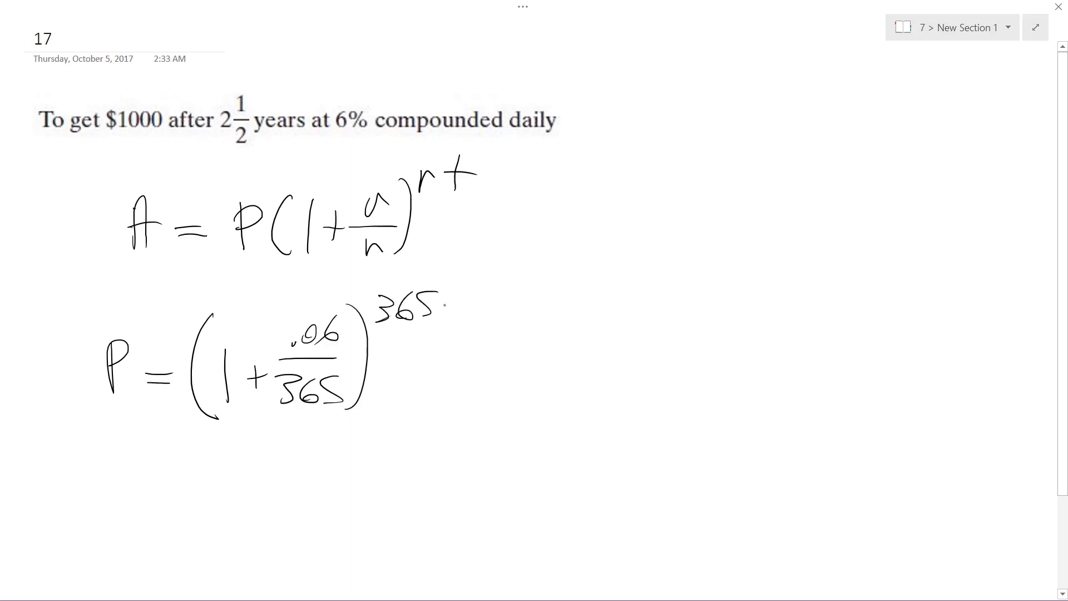
{"action": "left_click", "coordinate": [444, 307]}
{"action": "left_click_drag", "start_coordinate": [464, 289], "coordinate": [486, 314]}
{"action": "left_click", "coordinate": [493, 311]}
{"action": "mouse_move", "coordinate": [524, 284]}
{"action": "left_mouse_down"}
{"action": "mouse_move", "coordinate": [509, 281]}
{"action": "mouse_move", "coordinate": [502, 314]}
{"action": "left_mouse_up"}
Erase 'P =', put P before the parenthesis, and end the line with '= 1000'.
{"action": "mouse_move", "coordinate": [133, 405]}
{"action": "left_mouse_down"}
{"action": "mouse_move", "coordinate": [148, 405]}
{"action": "mouse_move", "coordinate": [159, 370]}
{"action": "mouse_move", "coordinate": [146, 415]}
{"action": "left_mouse_up"}
{"action": "left_click_drag", "start_coordinate": [142, 353], "coordinate": [156, 380]}
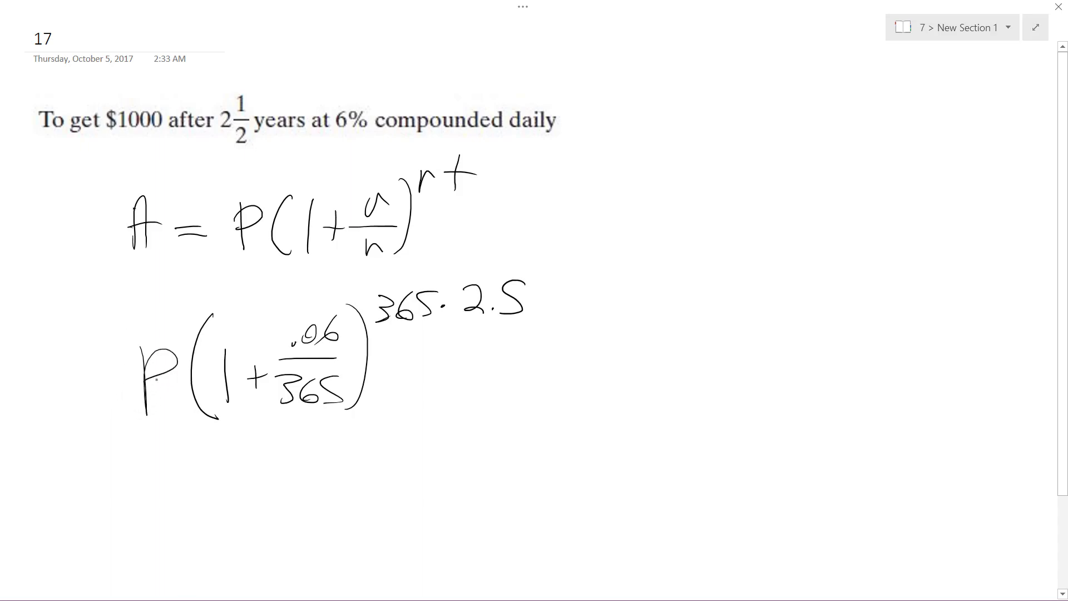
{"action": "mouse_move", "coordinate": [504, 365]}
{"action": "left_mouse_down"}
{"action": "mouse_move", "coordinate": [536, 354]}
{"action": "mouse_move", "coordinate": [564, 367]}
{"action": "left_mouse_up"}
{"action": "left_click_drag", "start_coordinate": [583, 343], "coordinate": [594, 344]}
{"action": "mouse_move", "coordinate": [623, 341]}
{"action": "left_mouse_down"}
{"action": "mouse_move", "coordinate": [620, 355]}
{"action": "mouse_move", "coordinate": [625, 334]}
{"action": "left_mouse_up"}
{"action": "left_click_drag", "start_coordinate": [133, 491], "coordinate": [134, 544]}
On a new line, write P = 1000 over the denominator (1 + .06/365.
{"action": "mouse_move", "coordinate": [134, 494]}
{"action": "left_mouse_down"}
{"action": "mouse_move", "coordinate": [136, 518]}
{"action": "mouse_move", "coordinate": [192, 517]}
{"action": "left_mouse_up"}
{"action": "left_click_drag", "start_coordinate": [176, 511], "coordinate": [199, 509]}
{"action": "left_click_drag", "start_coordinate": [255, 457], "coordinate": [256, 482]}
{"action": "left_click_drag", "start_coordinate": [275, 463], "coordinate": [322, 456]}
{"action": "mouse_move", "coordinate": [226, 497]}
{"action": "left_mouse_down"}
{"action": "mouse_move", "coordinate": [384, 489]}
{"action": "mouse_move", "coordinate": [241, 566]}
{"action": "left_mouse_up"}
{"action": "mouse_move", "coordinate": [254, 522]}
{"action": "left_mouse_down"}
{"action": "mouse_move", "coordinate": [254, 558]}
{"action": "mouse_move", "coordinate": [286, 537]}
{"action": "left_mouse_up"}
{"action": "left_click_drag", "start_coordinate": [274, 526], "coordinate": [272, 551]}
{"action": "left_click_drag", "start_coordinate": [316, 513], "coordinate": [327, 519]}
{"action": "mouse_move", "coordinate": [298, 537]}
{"action": "left_mouse_down"}
{"action": "mouse_move", "coordinate": [339, 534]}
{"action": "mouse_move", "coordinate": [302, 564]}
{"action": "mouse_move", "coordinate": [323, 557]}
{"action": "left_mouse_up"}
{"action": "left_click_drag", "start_coordinate": [340, 545], "coordinate": [333, 562]}
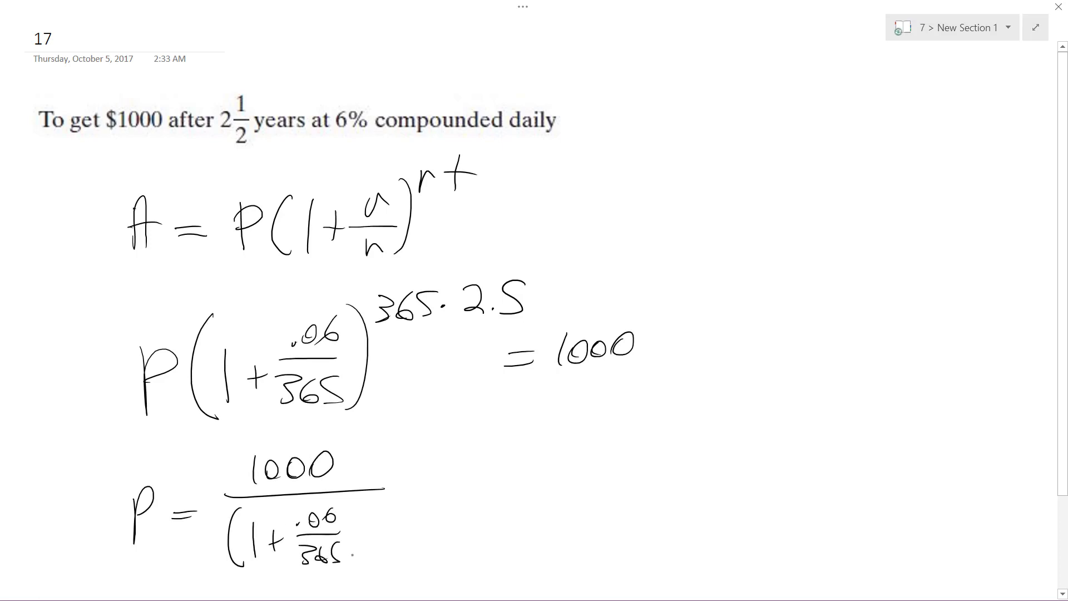
Close the denominator's parenthesis and ink the answer ≈ $860.72.
{"action": "left_click_drag", "start_coordinate": [348, 515], "coordinate": [349, 571]}
{"action": "mouse_move", "coordinate": [380, 508]}
{"action": "left_mouse_down"}
{"action": "mouse_move", "coordinate": [377, 528]}
{"action": "mouse_move", "coordinate": [390, 528]}
{"action": "left_mouse_up"}
{"action": "mouse_move", "coordinate": [394, 509]}
{"action": "left_mouse_down"}
{"action": "mouse_move", "coordinate": [412, 528]}
{"action": "mouse_move", "coordinate": [516, 495]}
{"action": "mouse_move", "coordinate": [519, 467]}
{"action": "left_mouse_up"}
{"action": "mouse_move", "coordinate": [599, 459]}
{"action": "left_mouse_down"}
{"action": "mouse_move", "coordinate": [561, 510]}
{"action": "mouse_move", "coordinate": [576, 525]}
{"action": "mouse_move", "coordinate": [616, 466]}
{"action": "mouse_move", "coordinate": [632, 489]}
{"action": "mouse_move", "coordinate": [669, 461]}
{"action": "mouse_move", "coordinate": [651, 498]}
{"action": "mouse_move", "coordinate": [653, 485]}
{"action": "mouse_move", "coordinate": [706, 502]}
{"action": "left_mouse_up"}
{"action": "left_click", "coordinate": [678, 498]}
{"action": "left_click_drag", "start_coordinate": [729, 464], "coordinate": [756, 494]}
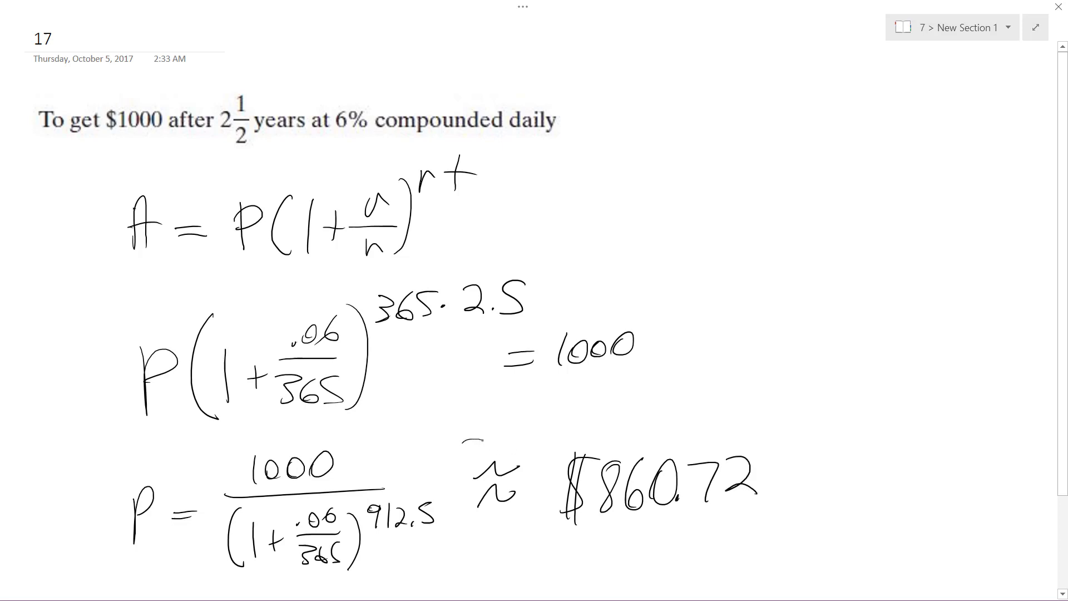